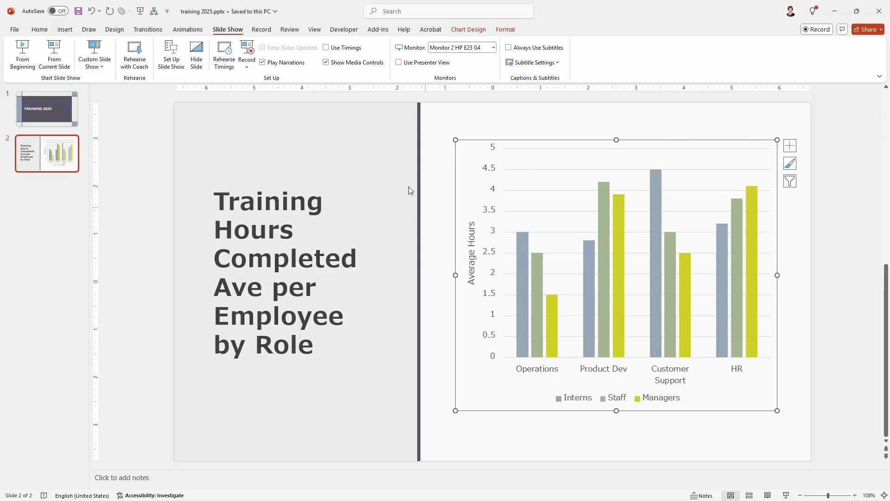
Bring up the Animations ribbon for the slide 2 column chart.
left_click(188, 30)
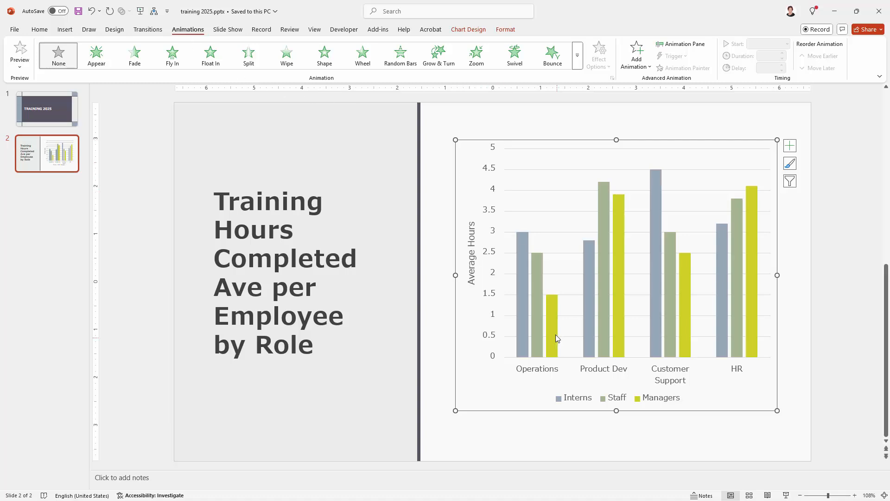
mouse_move(616, 281)
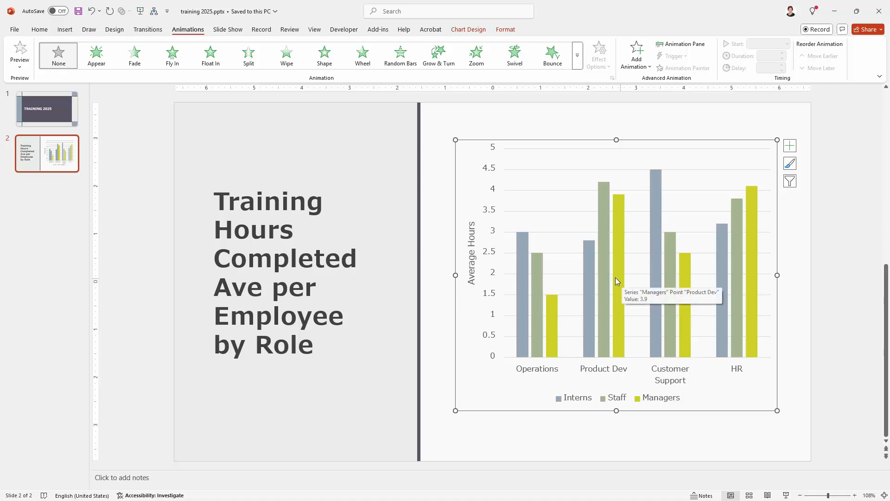
Apply the Fly In entrance effect to the chart and test it in a slide show.
left_click(580, 65)
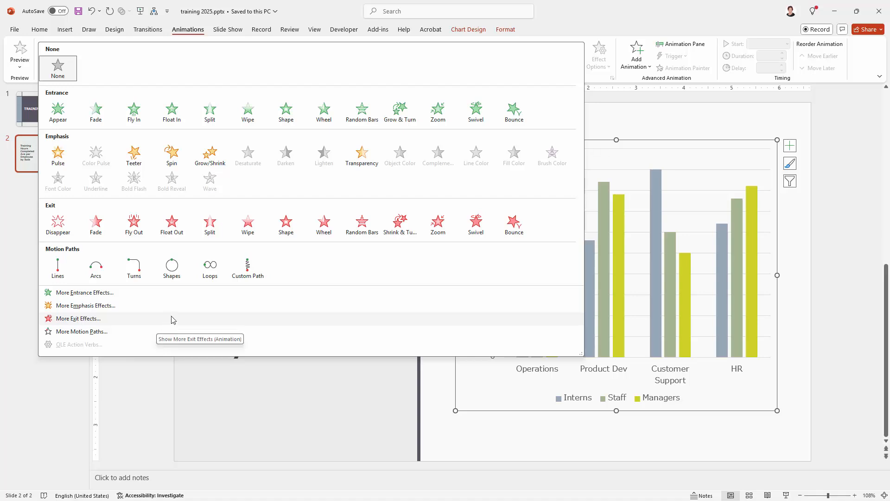
left_click(134, 111)
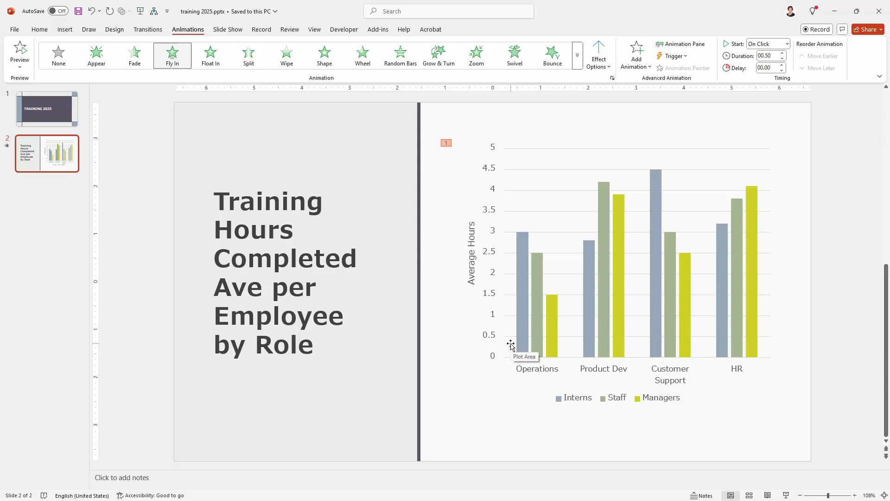
left_click(787, 496)
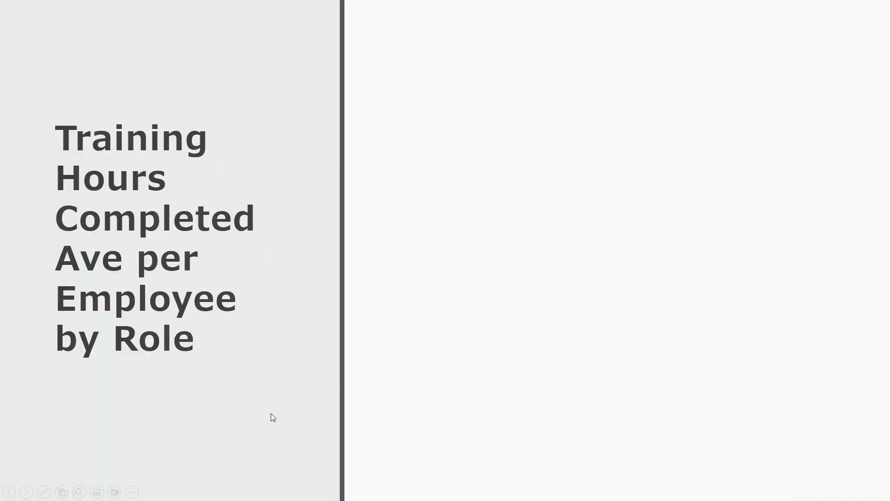
left_click(271, 413)
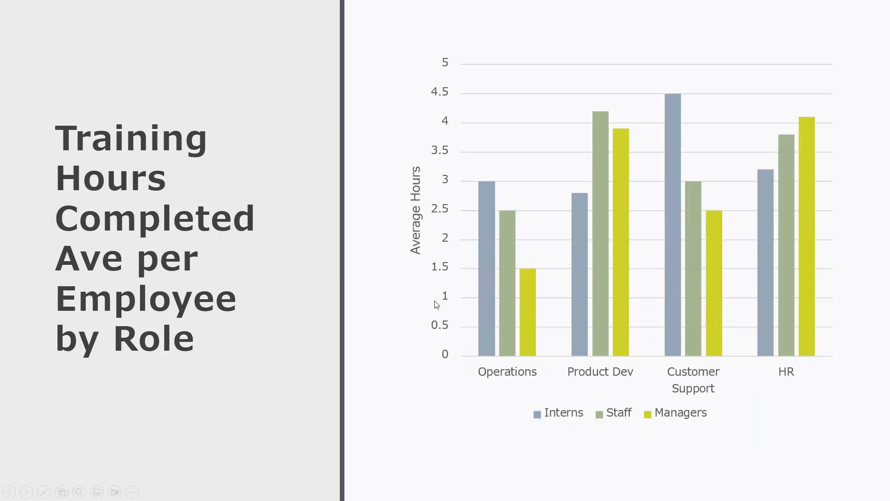
key("Escape")
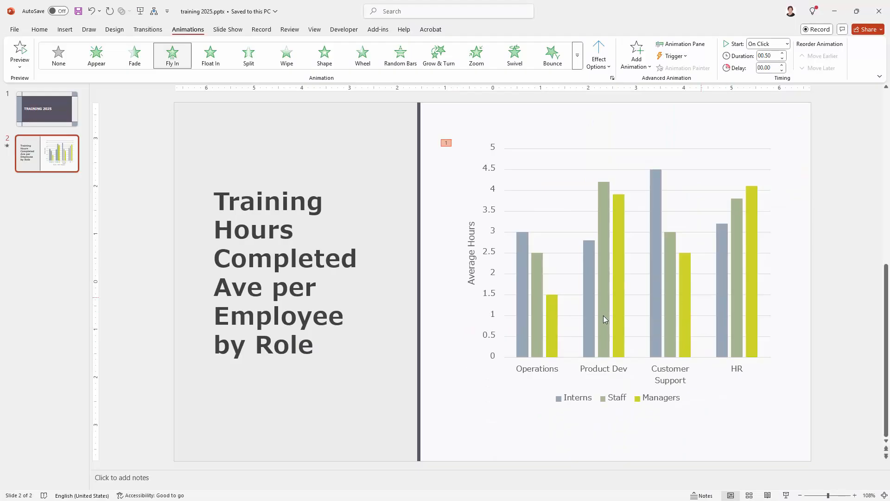
mouse_move(584, 314)
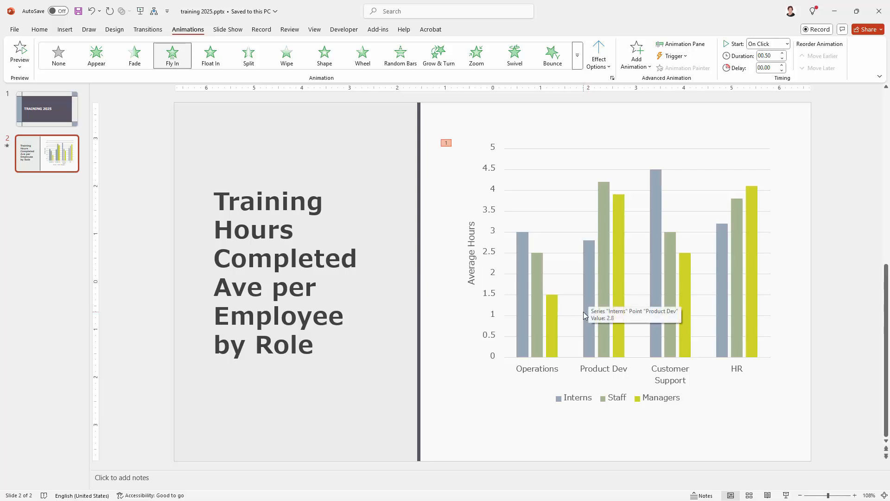
mouse_move(541, 306)
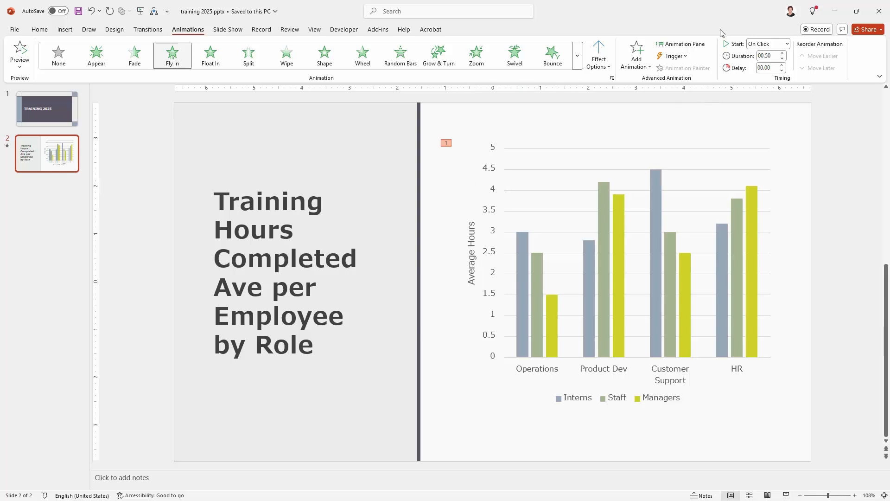
Change the Fly In start from On Click to With Previous, then recheck it in a slide show.
left_click(787, 44)
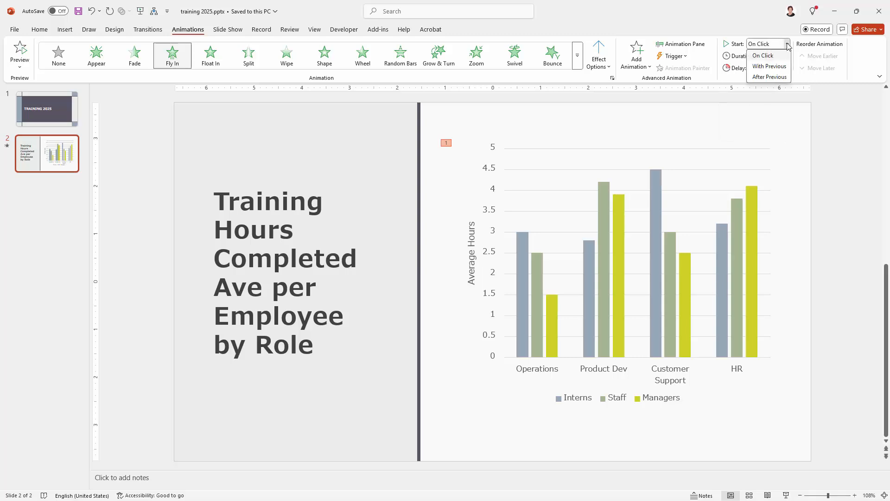
left_click(769, 66)
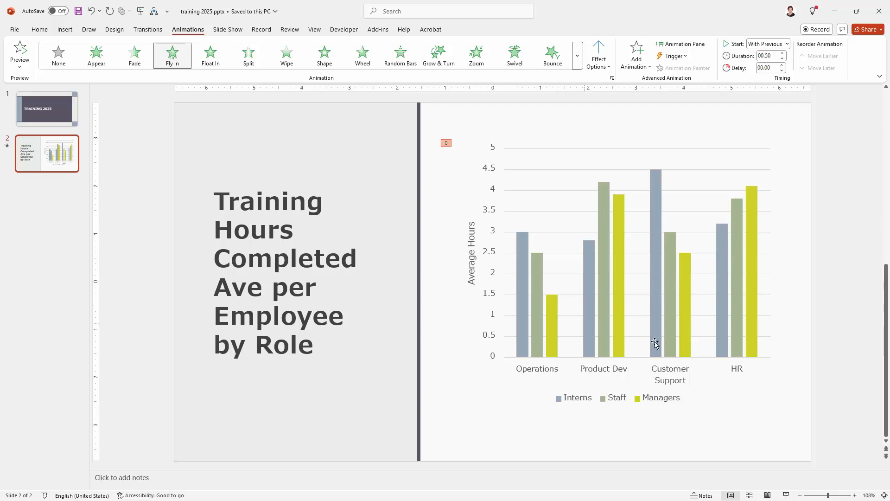
left_click(787, 496)
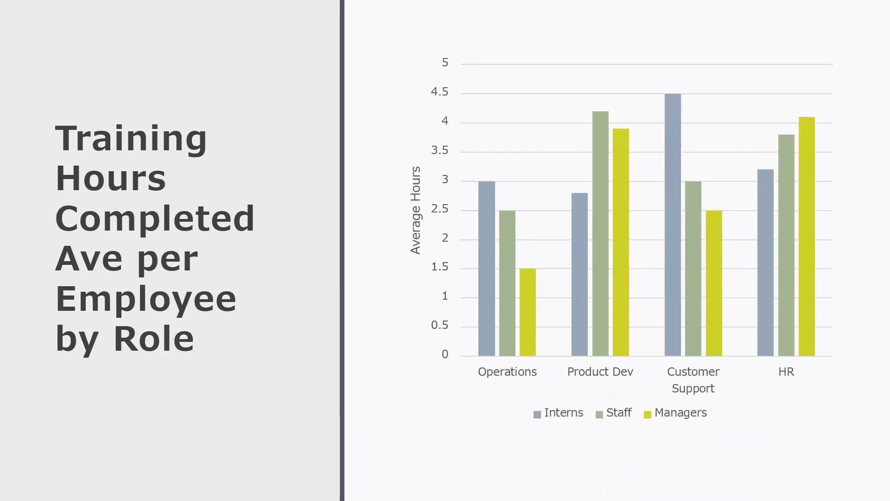
key("Escape")
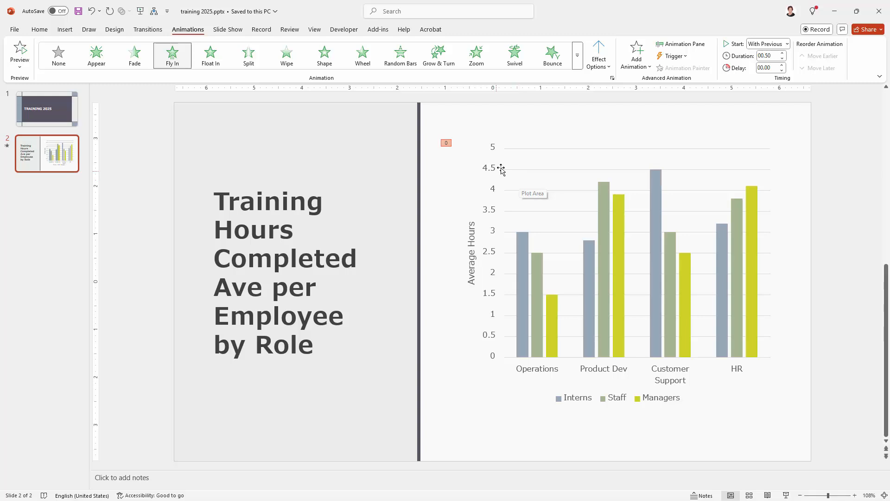
Try the By Category and By Series sequences, then settle on By Element in Series.
left_click(604, 65)
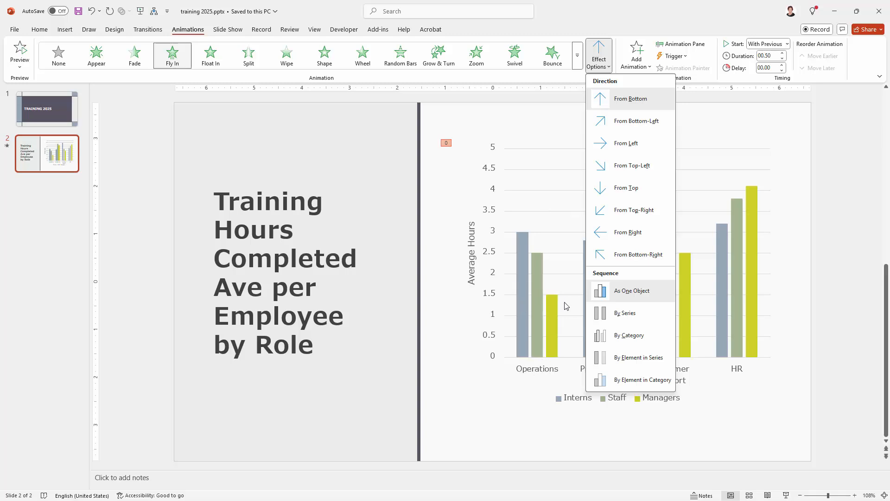
left_click(621, 335)
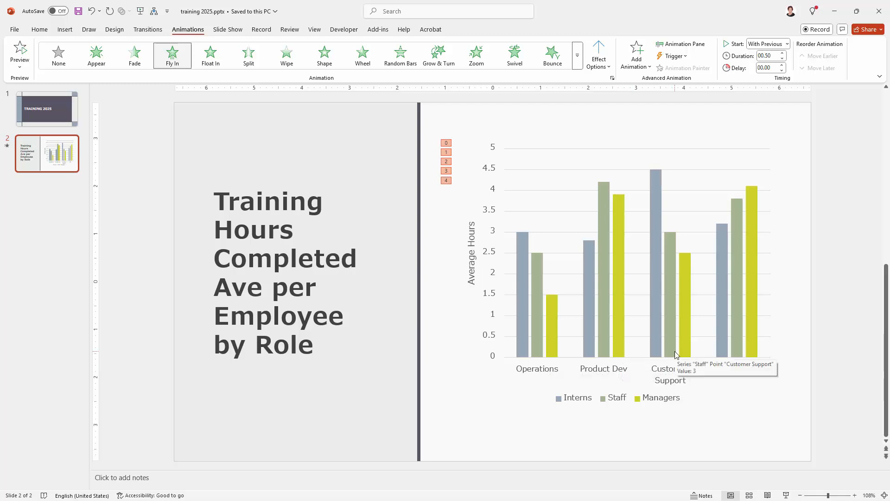
left_click(599, 60)
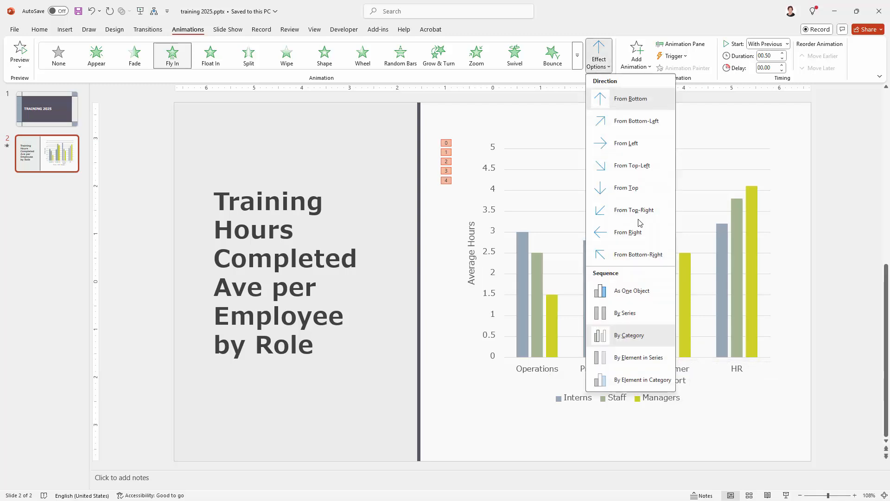
left_click(625, 313)
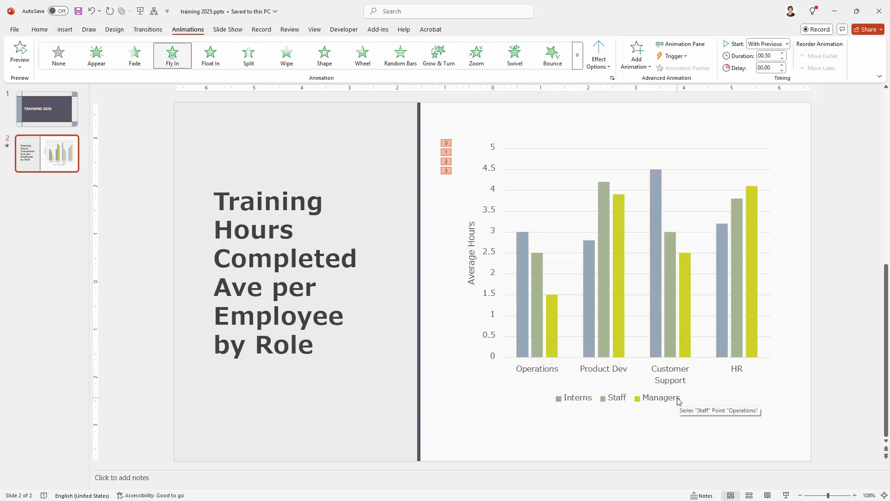
left_click(598, 63)
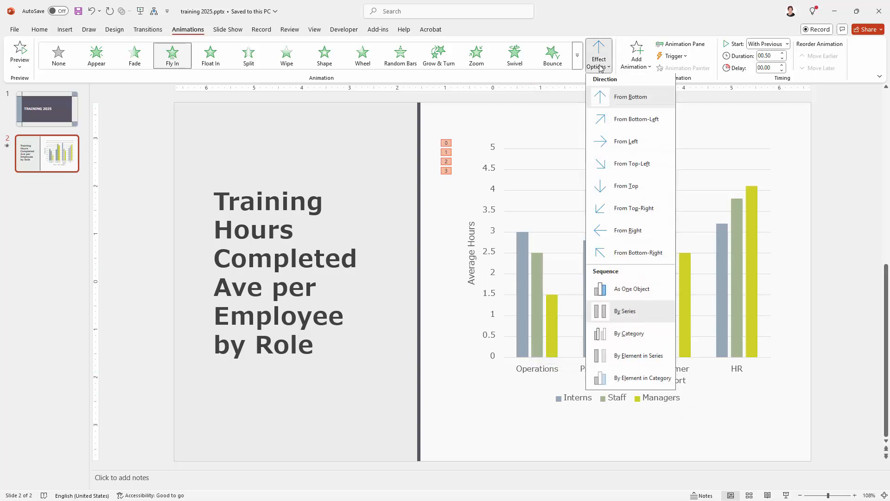
left_click(622, 360)
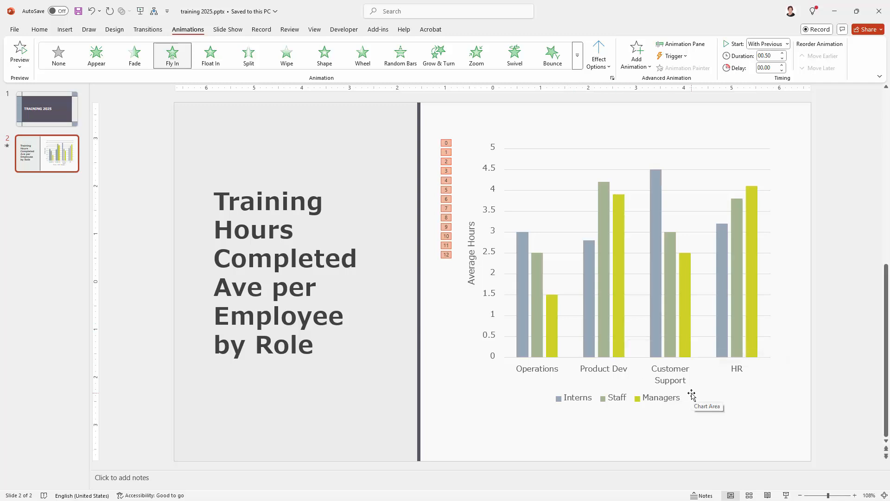
left_click(787, 495)
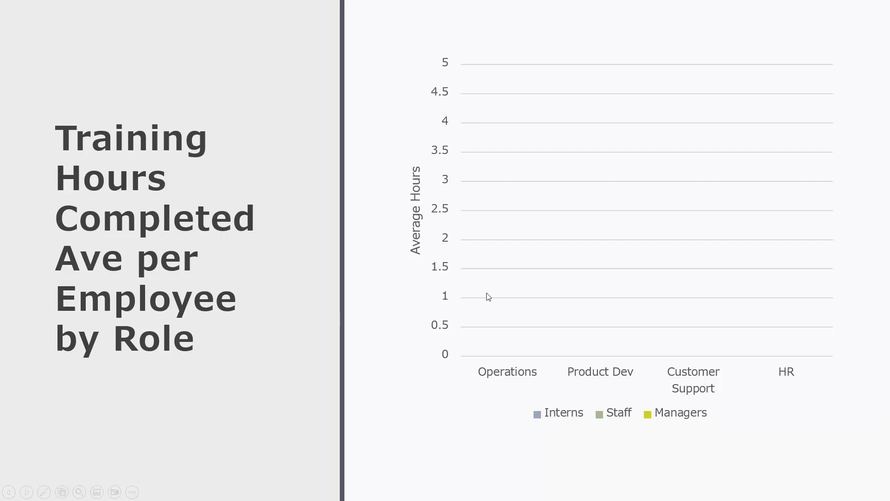
left_click(403, 305)
left_click(403, 305)
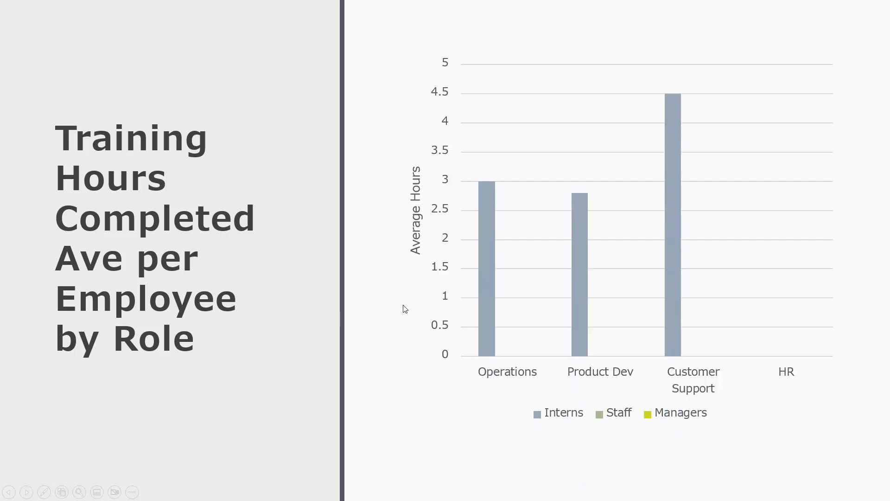
left_click(403, 305)
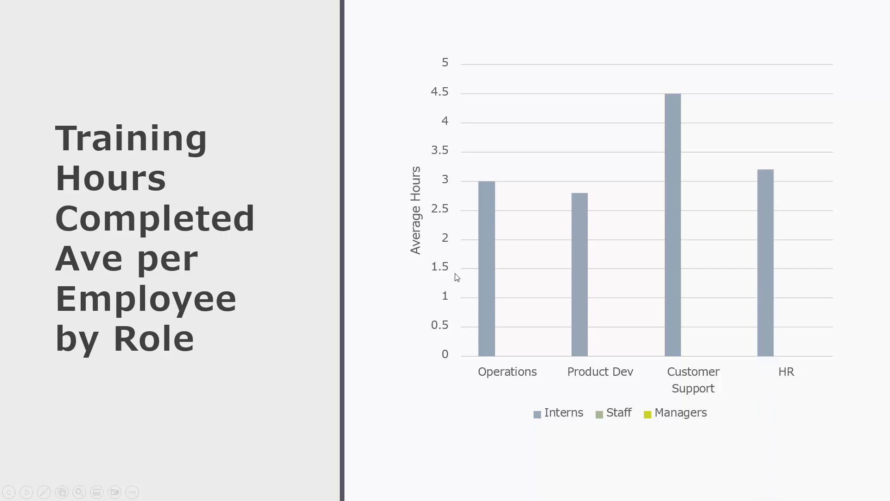
key("Escape")
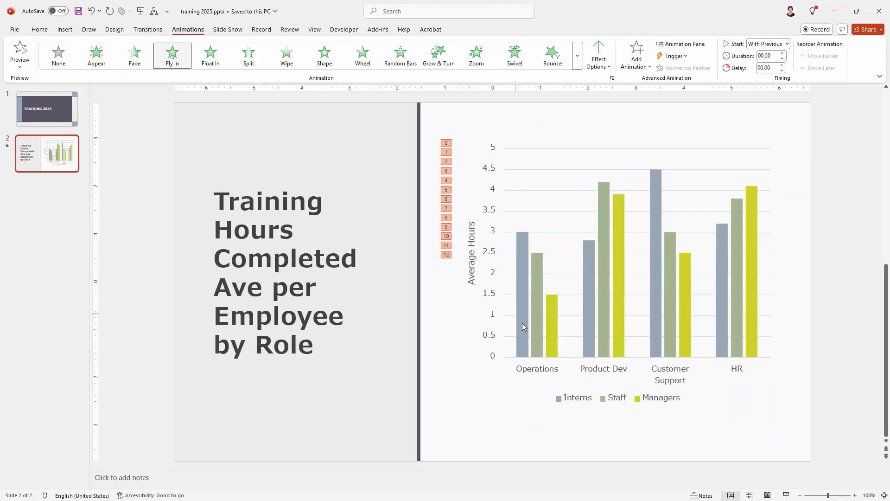
left_click(504, 137)
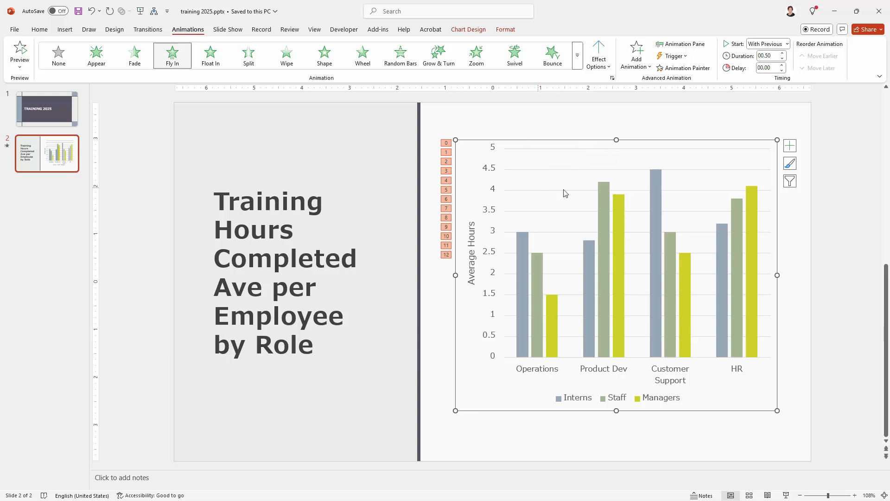
Show the Animation Pane with the chart's Fly In expanded into individual bar entries.
left_click(672, 47)
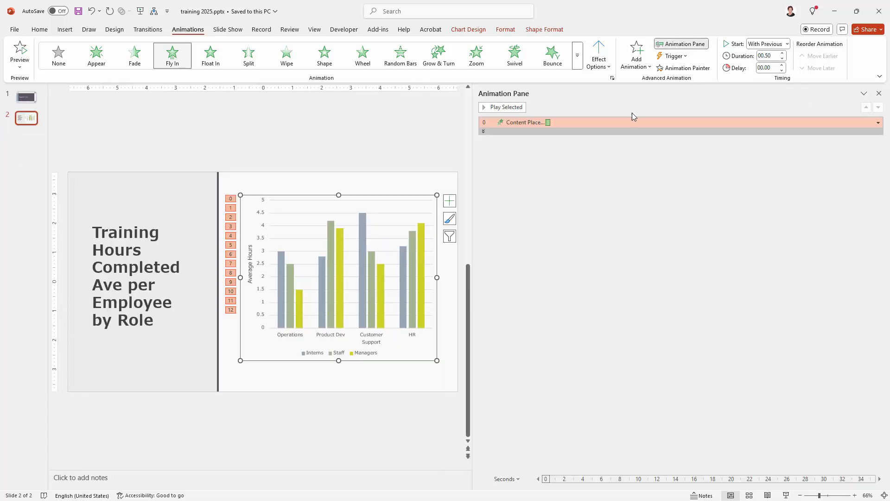
left_click(483, 132)
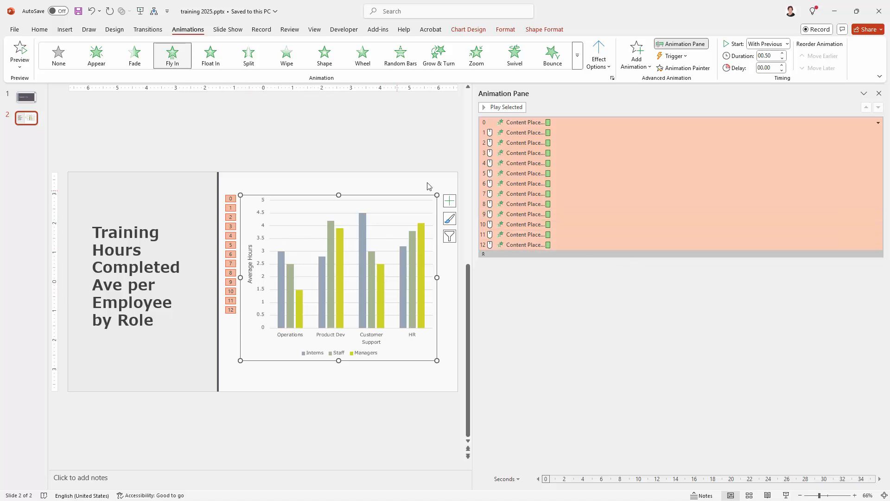
left_click(536, 134)
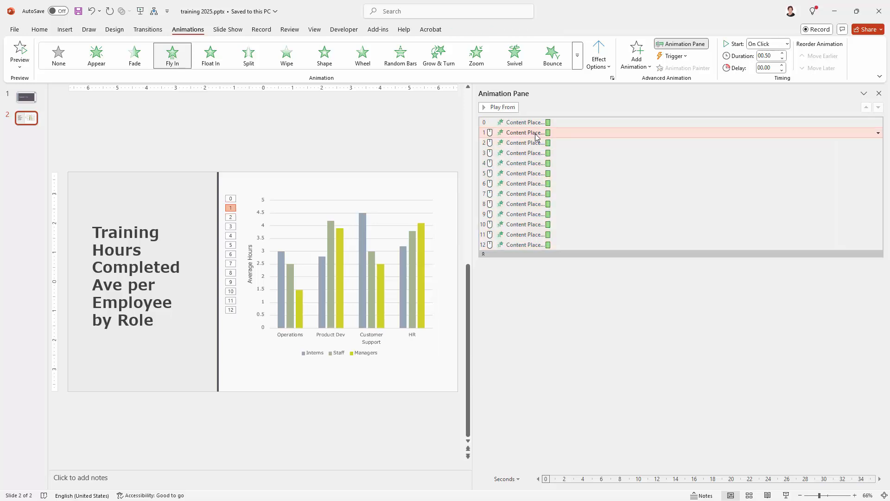
Inspect the first bar's Fly In timing settings, then cancel without changes.
right_click(536, 134)
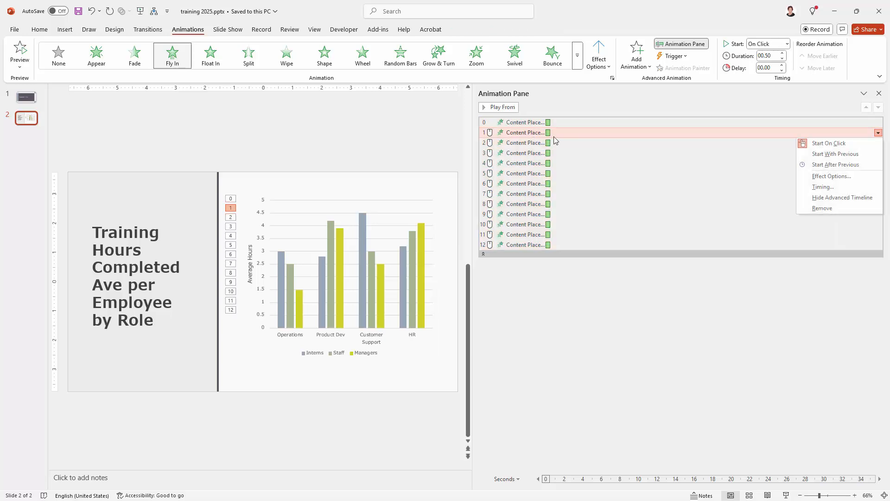
left_click(805, 176)
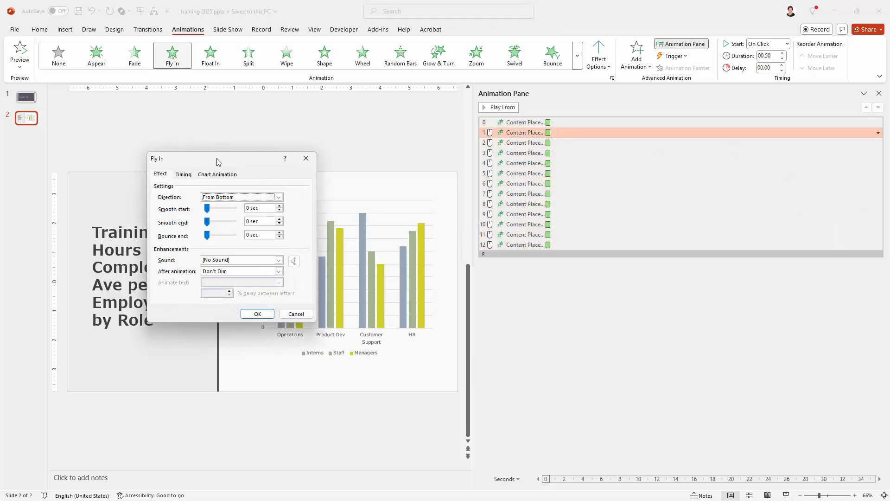
left_click_drag(217, 162, 550, 128)
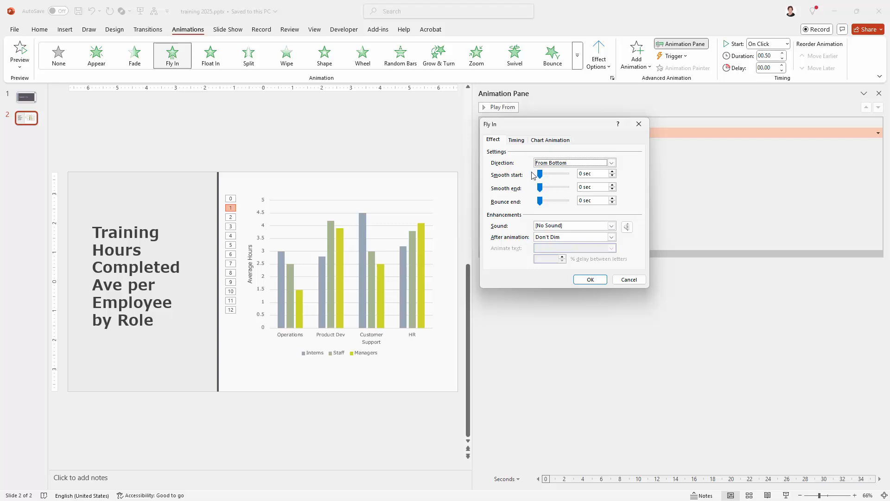
left_click(518, 141)
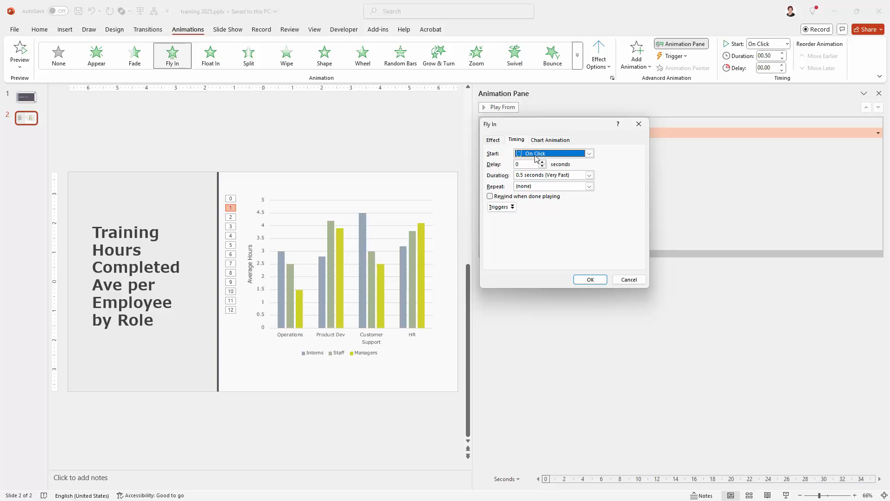
left_click_drag(549, 125, 564, 188)
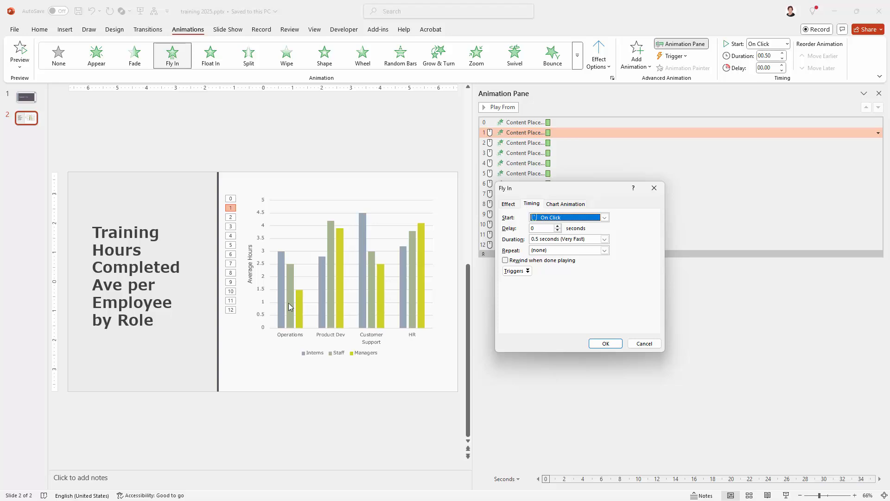
left_click(644, 344)
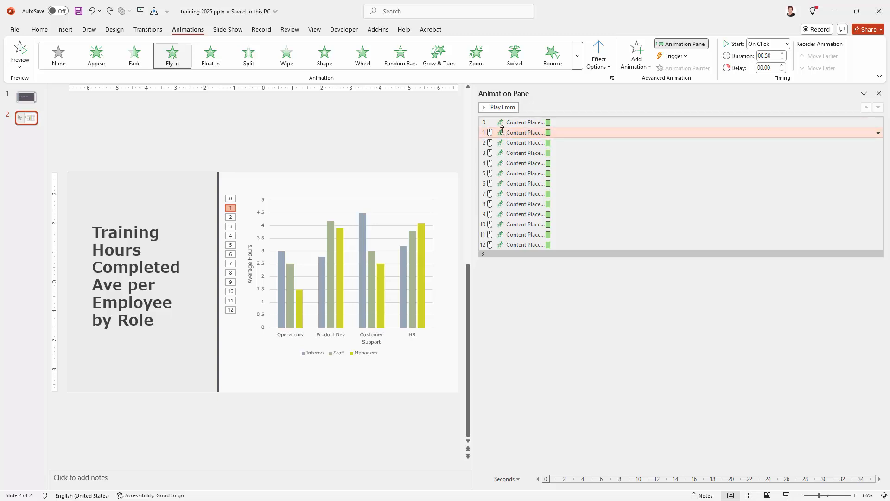
Set bar animations 1–12 to start After Previous and preview them in a slide show.
left_click(521, 245, "shift")
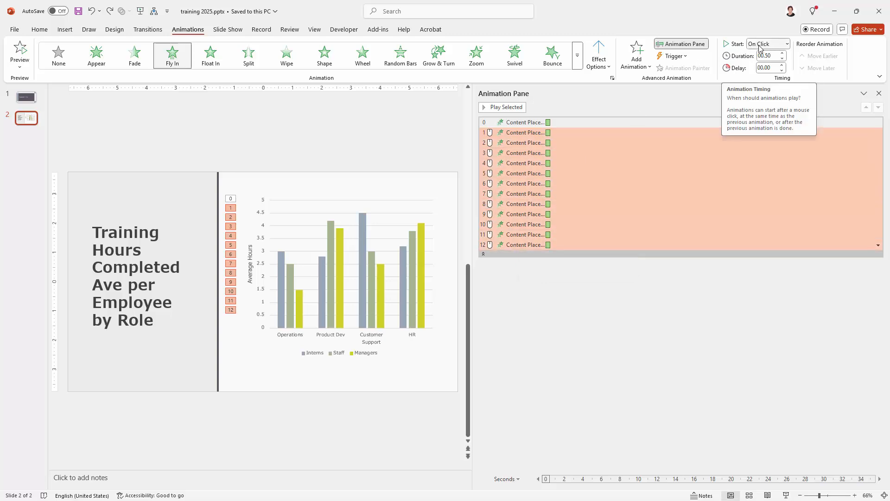
left_click(787, 44)
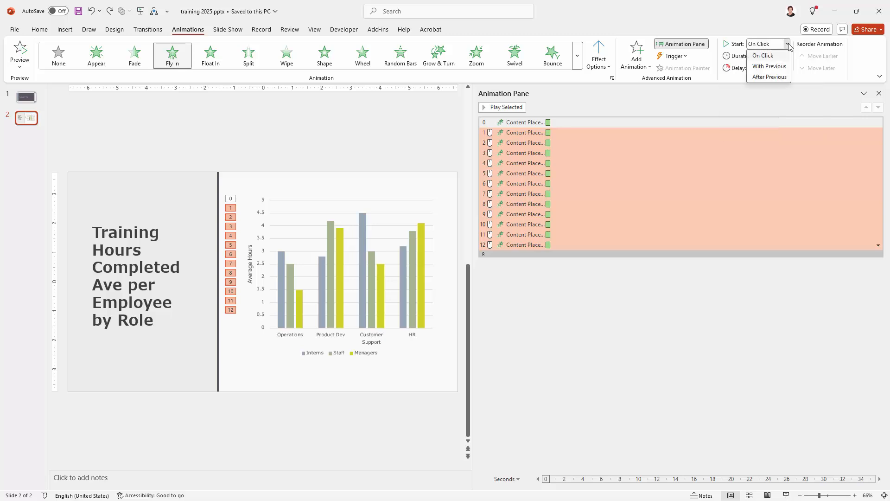
left_click(765, 78)
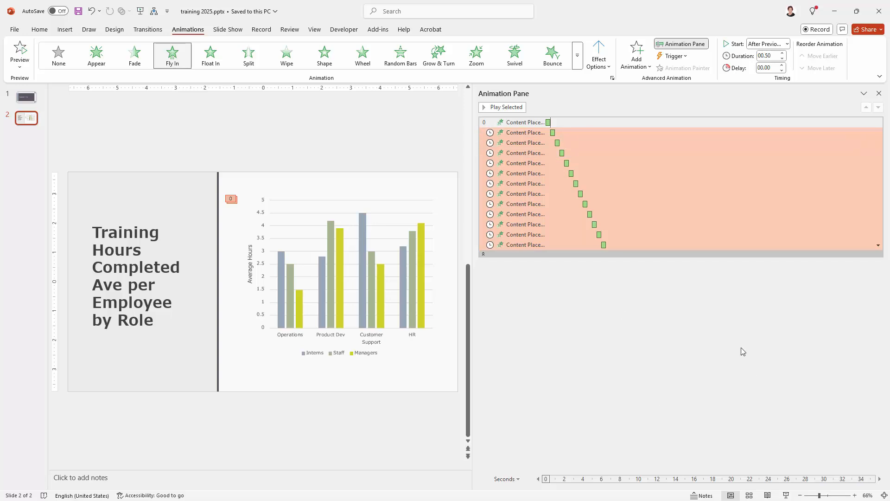
left_click(787, 495)
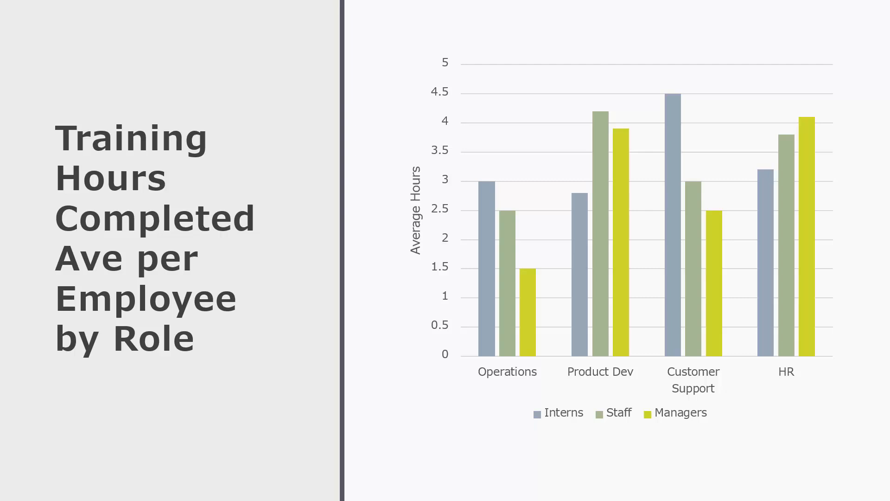
key("Escape")
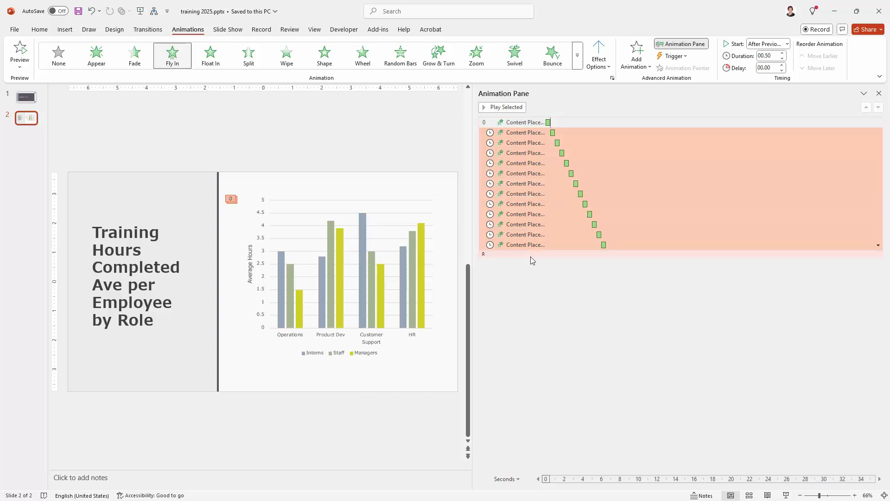
Give bar animations 1–12 a 00.50-second delay and preview the staggered bars in a slide show.
left_click(568, 135)
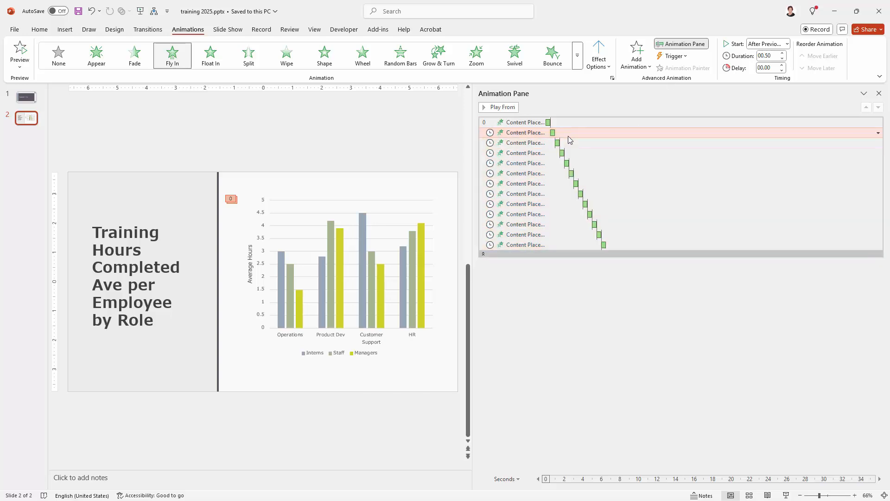
left_click(551, 244, "shift")
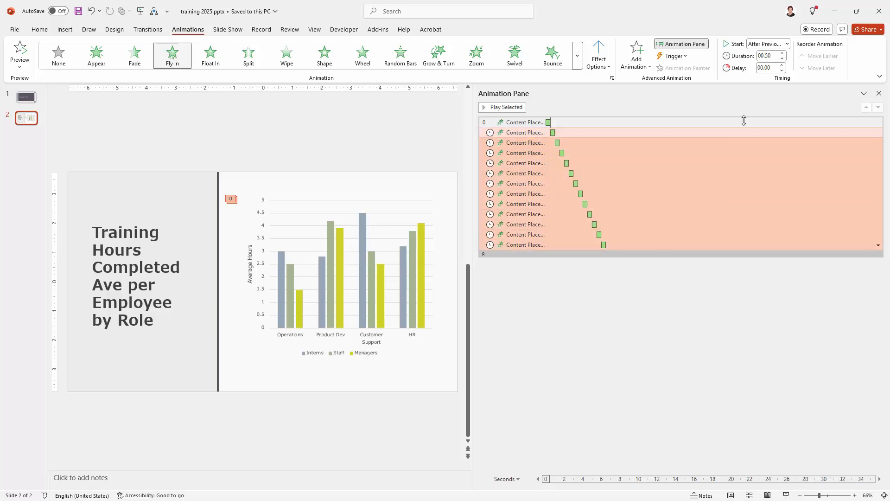
left_click(782, 65)
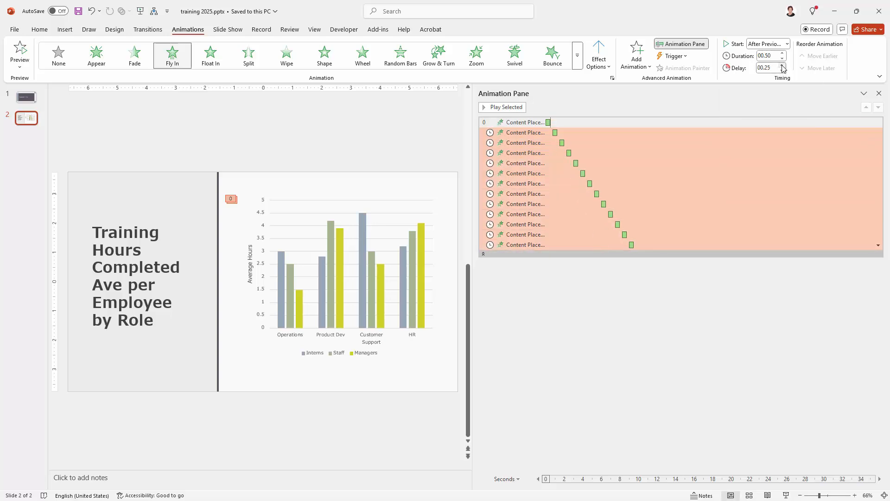
left_click(782, 66)
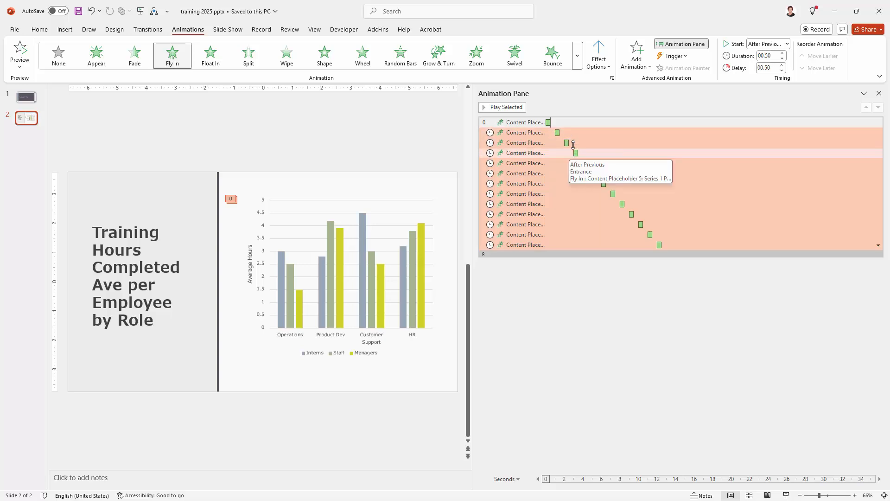
left_click(787, 495)
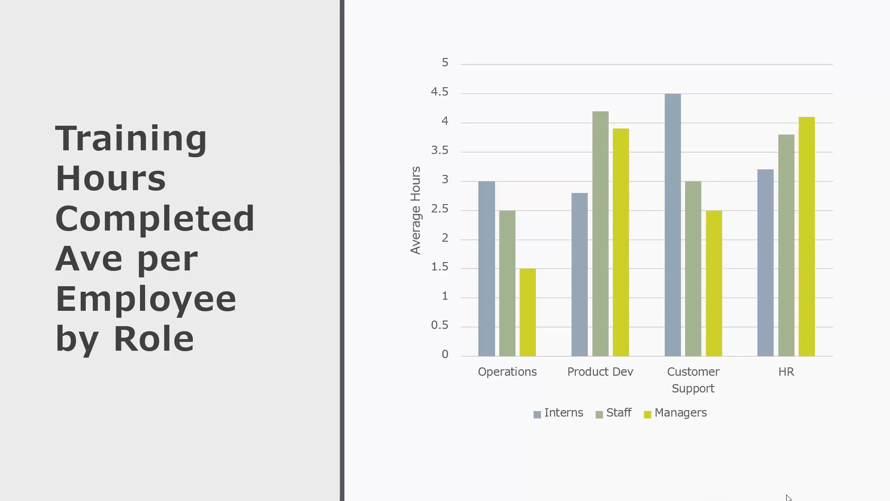
key("Escape")
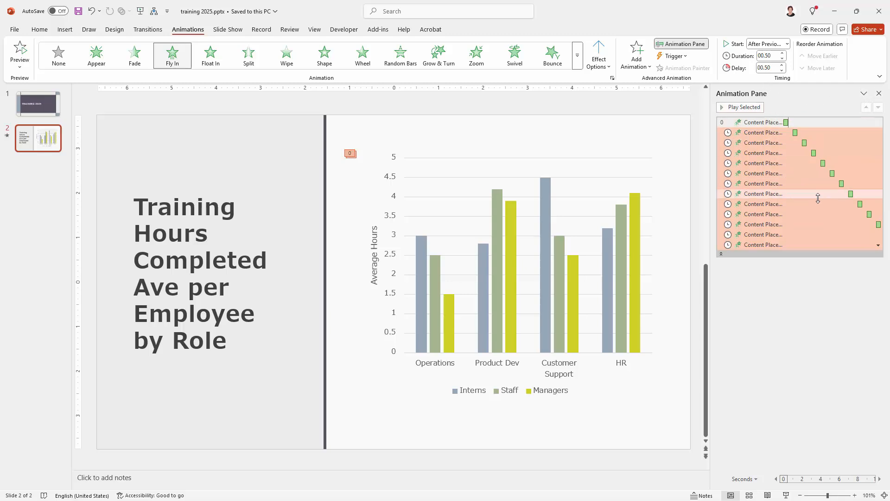
left_click(879, 94)
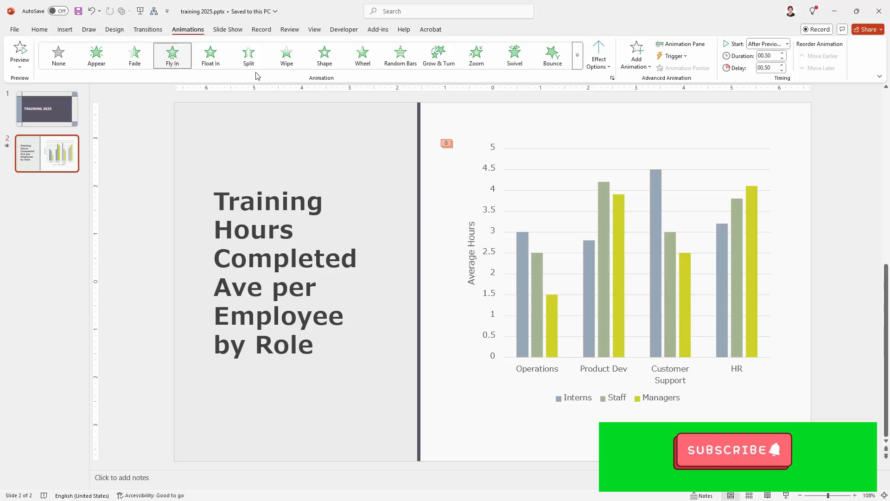
left_click(683, 45)
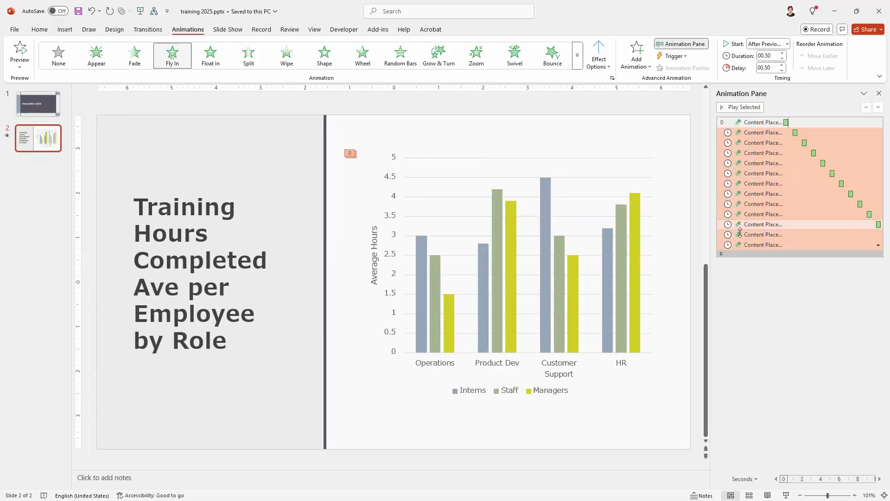
left_click(721, 254)
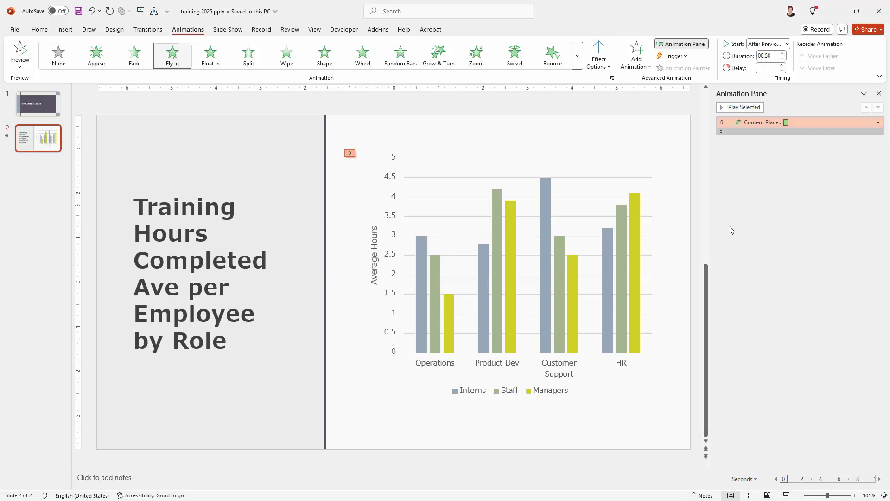
left_click(722, 133)
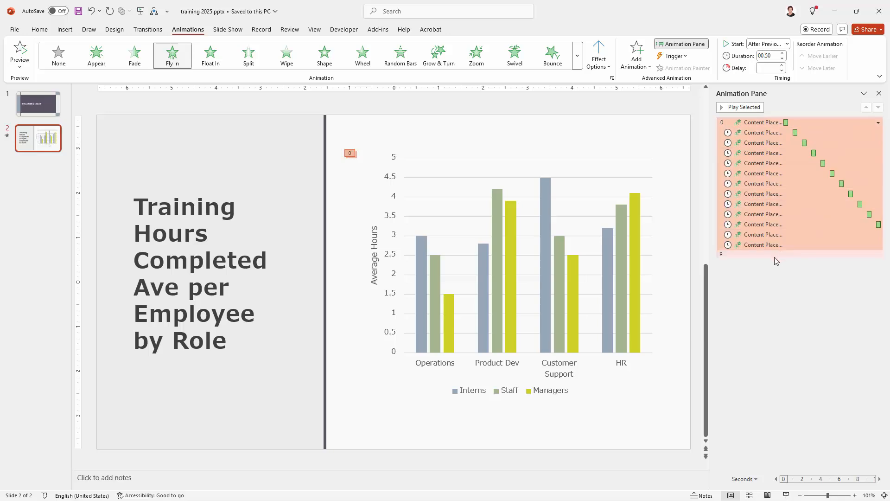